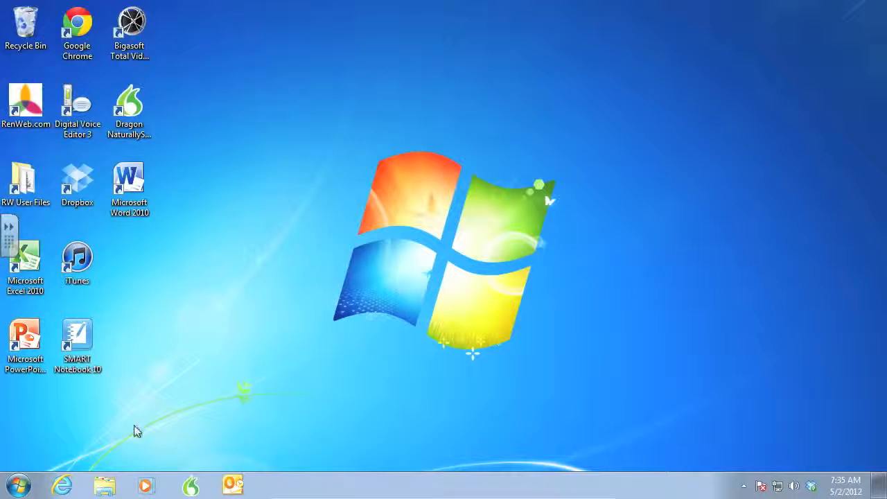
# - Open a file explorer window showing the Libraries and reposition it on the desktop
pyautogui.click(105, 486)
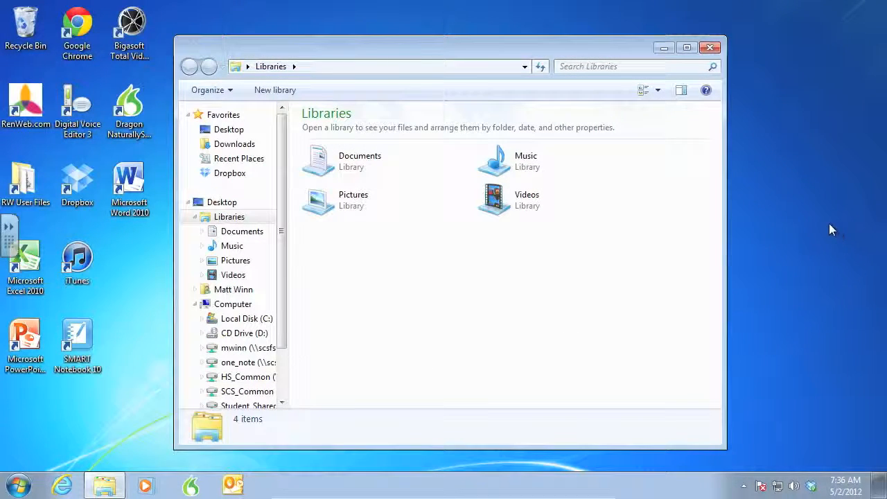
pyautogui.moveTo(476, 48); pyautogui.dragTo(474, 36)
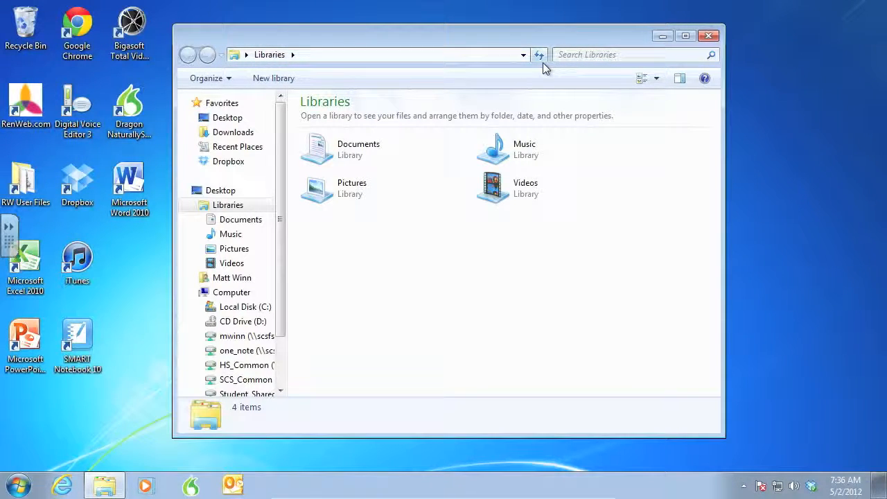
pyautogui.moveTo(531, 40); pyautogui.dragTo(517, 31)
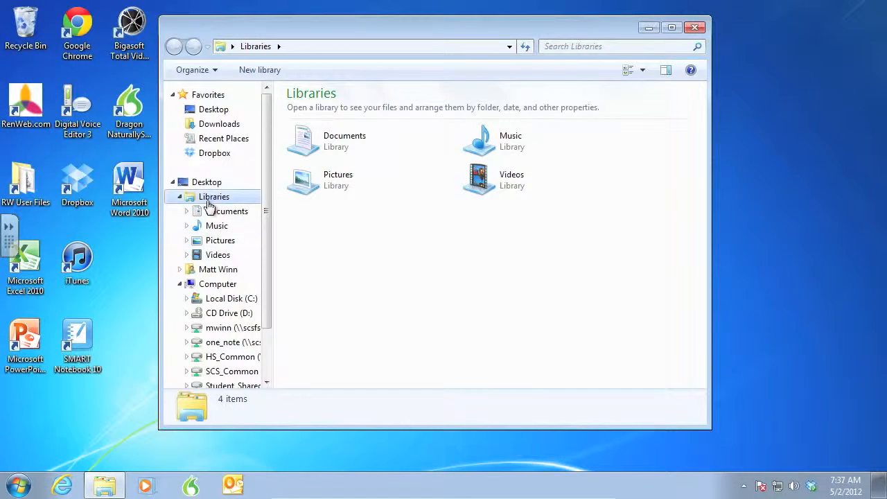
# - Look through the folder tree down to the network drives and widen the navigation pane to fit their full names
pyautogui.click(269, 197)
pyautogui.moveTo(267, 199); pyautogui.dragTo(270, 234)
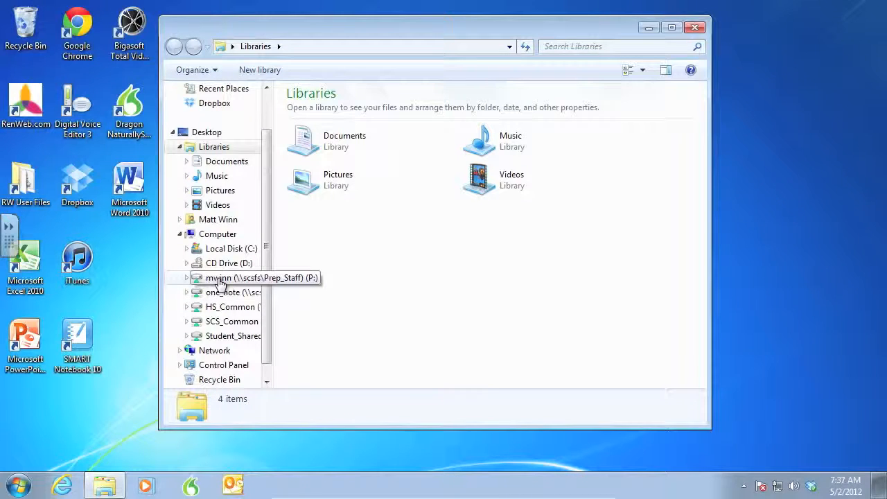
pyautogui.moveTo(265, 229); pyautogui.dragTo(239, 184)
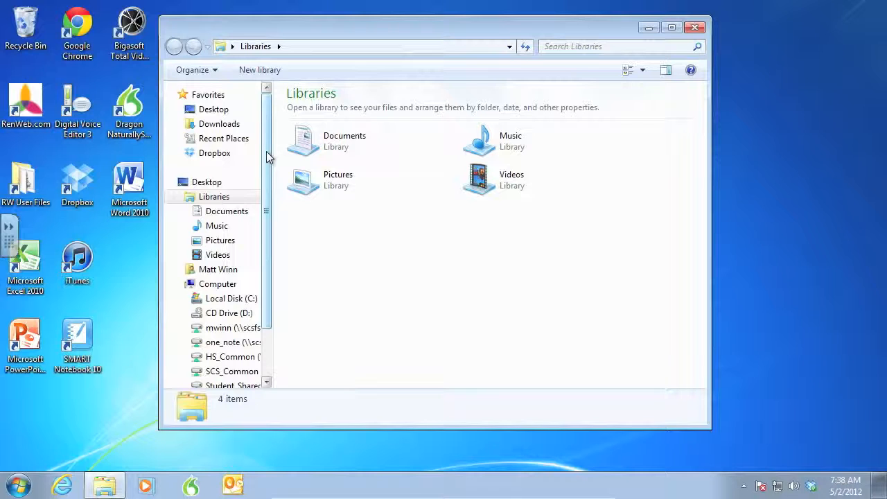
pyautogui.moveTo(266, 151); pyautogui.dragTo(264, 168)
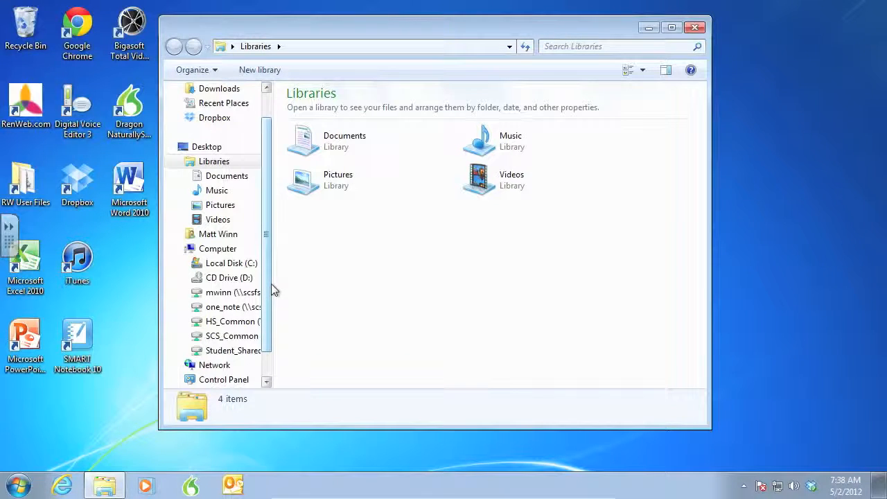
pyautogui.moveTo(279, 275); pyautogui.dragTo(361, 278)
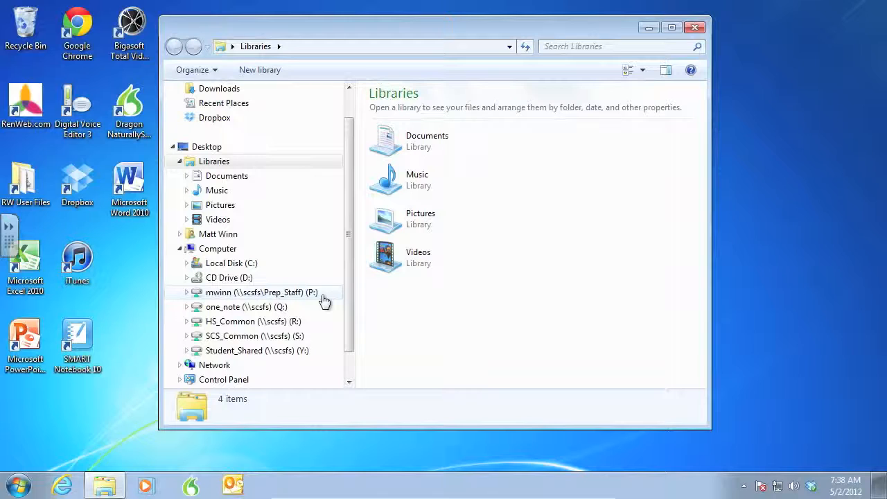
# - Open the personal Prep_Staff network drive (P:) under Computer and view its folders
pyautogui.click(257, 296)
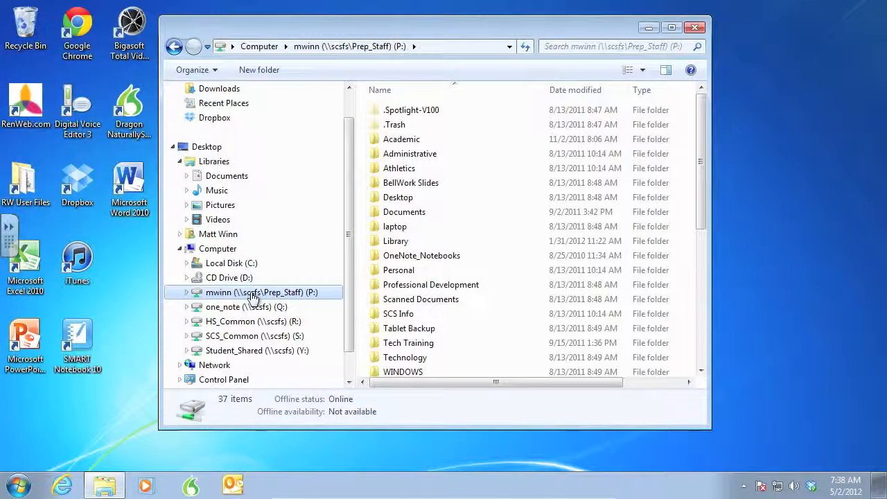
pyautogui.scroll(-1, 504, 213)
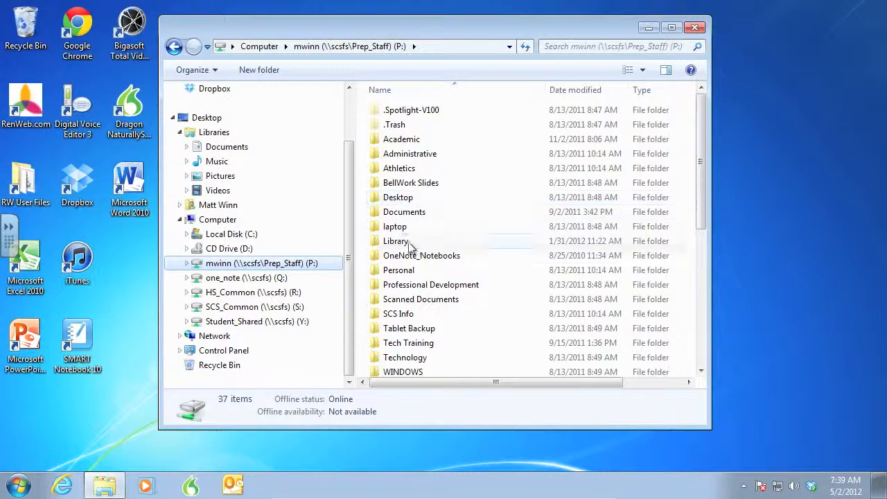
pyautogui.moveTo(413, 294)
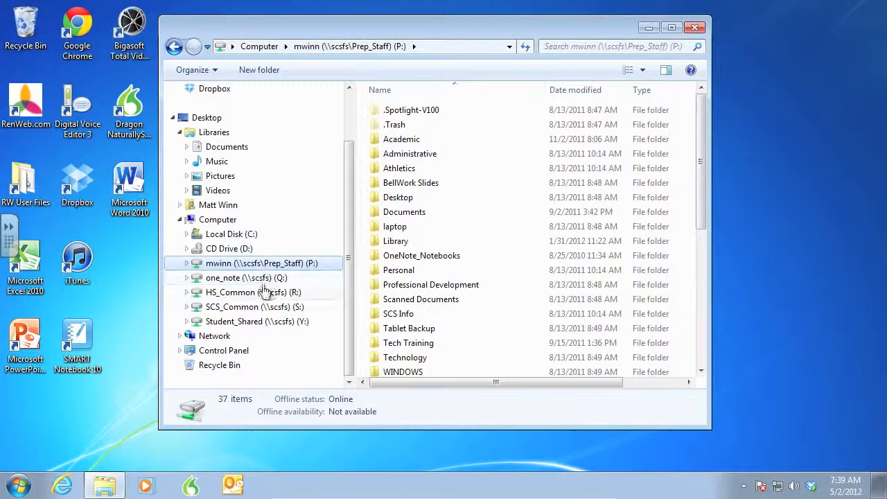
# - Open the teacher's folder on the Student_Shared (Y:) drive, and close the explorer window after viewing it
pyautogui.click(254, 327)
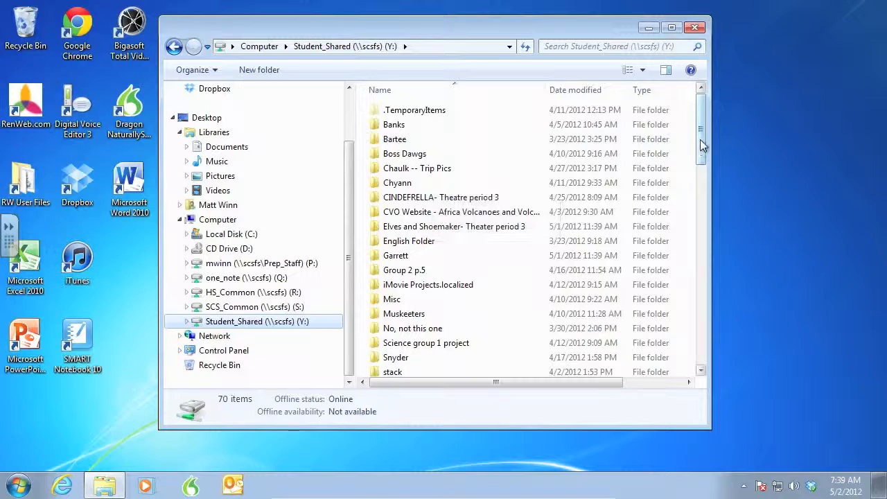
pyautogui.moveTo(701, 144); pyautogui.dragTo(695, 174)
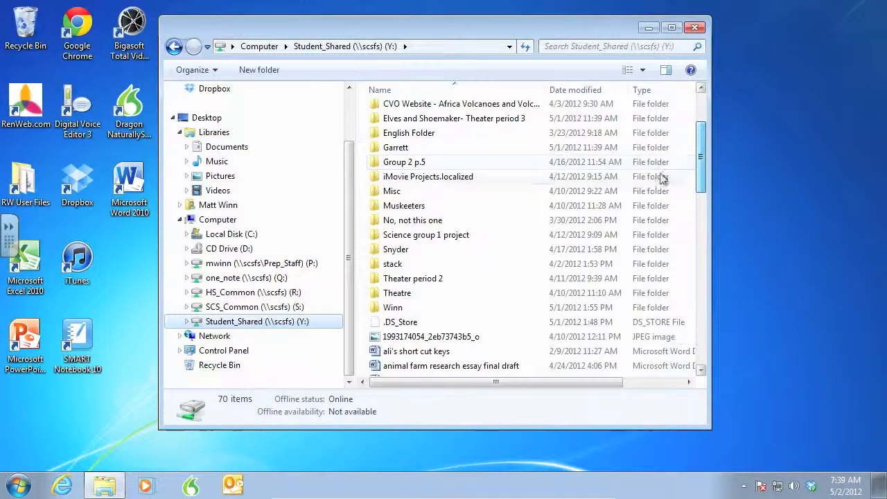
pyautogui.doubleClick(398, 310)
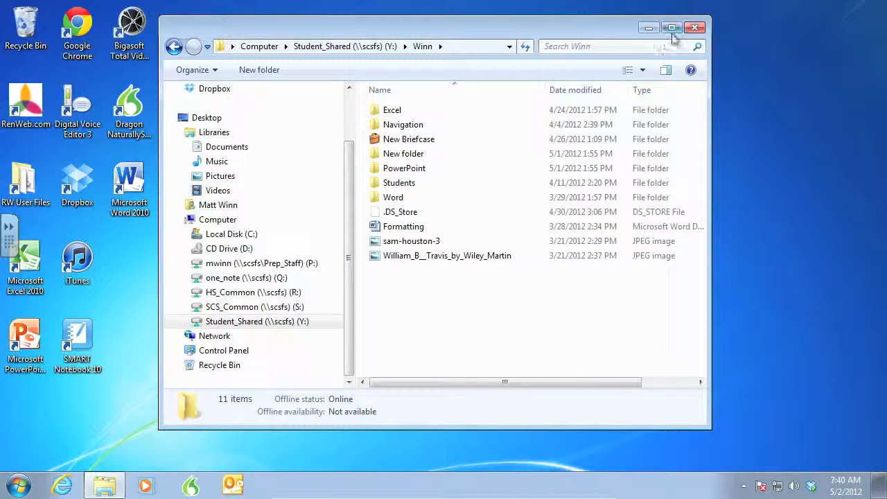
pyautogui.click(696, 27)
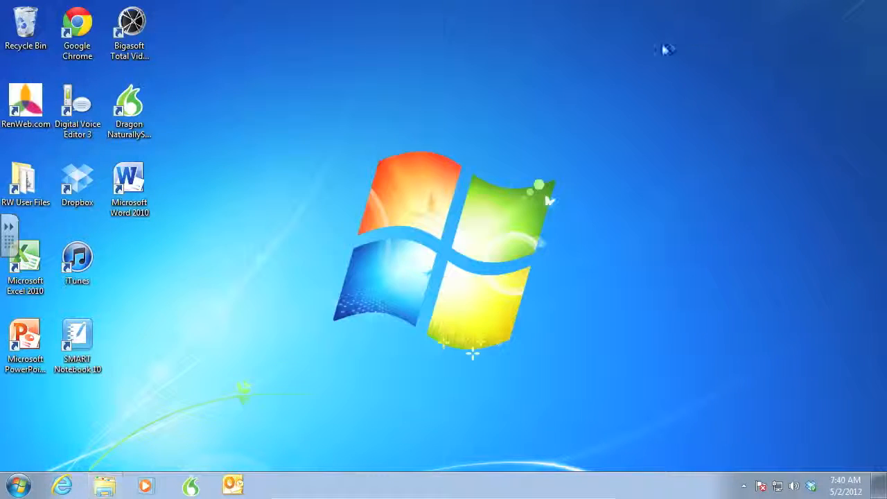
# - Reopen the file explorer and browse to the personal P: drive followed by the Student_Shared (Y:) drive
pyautogui.click(104, 486)
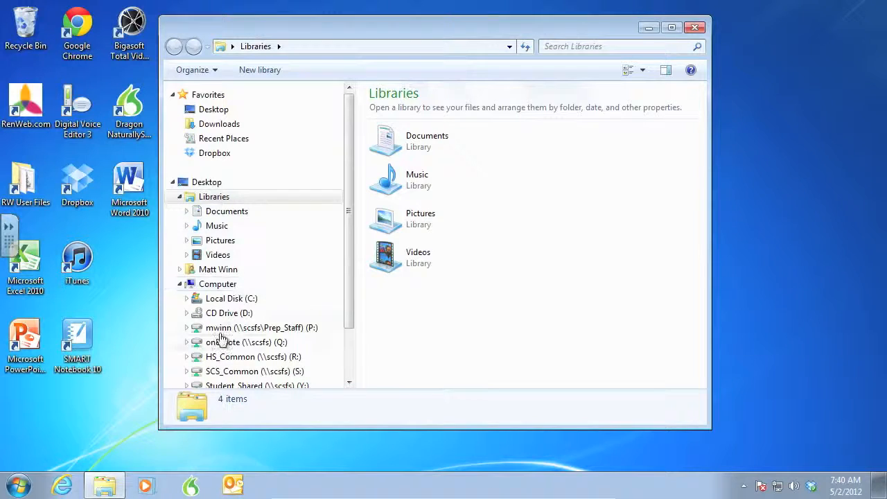
pyautogui.click(350, 254)
pyautogui.moveTo(350, 257); pyautogui.dragTo(349, 289)
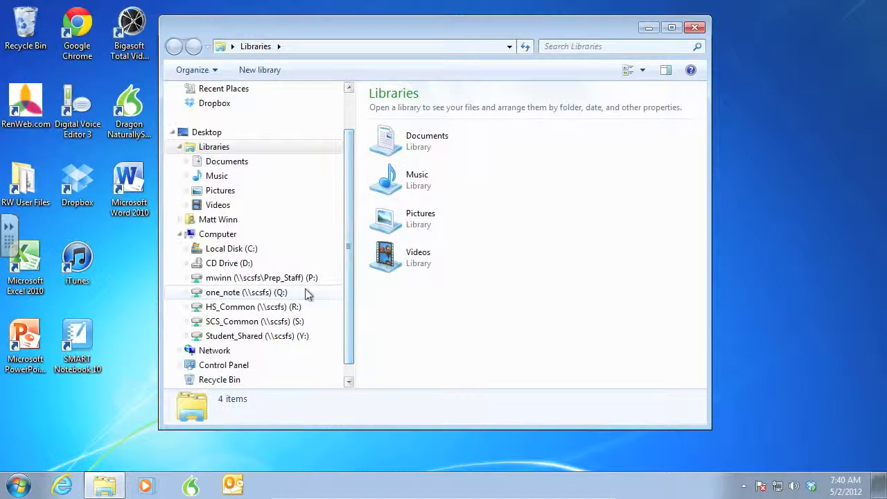
pyautogui.click(295, 277)
pyautogui.click(266, 337)
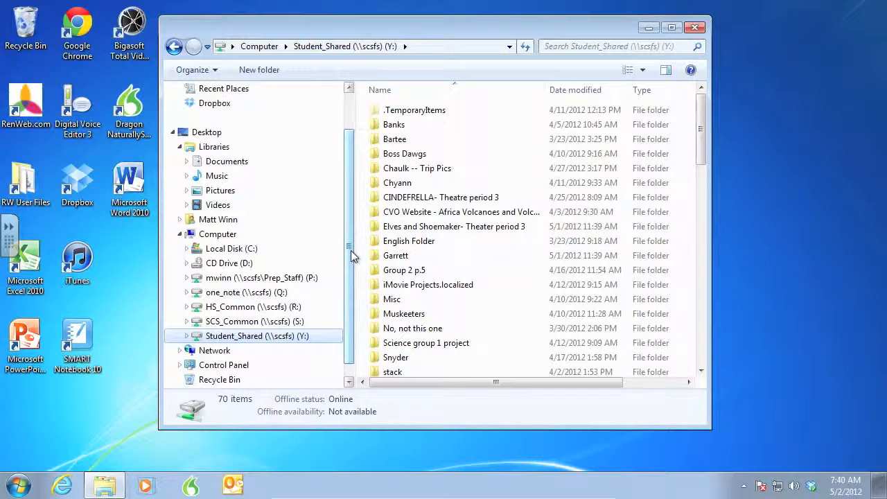
# - Go back through the previously visited locations to the Libraries view
pyautogui.scroll(2, 347, 255)
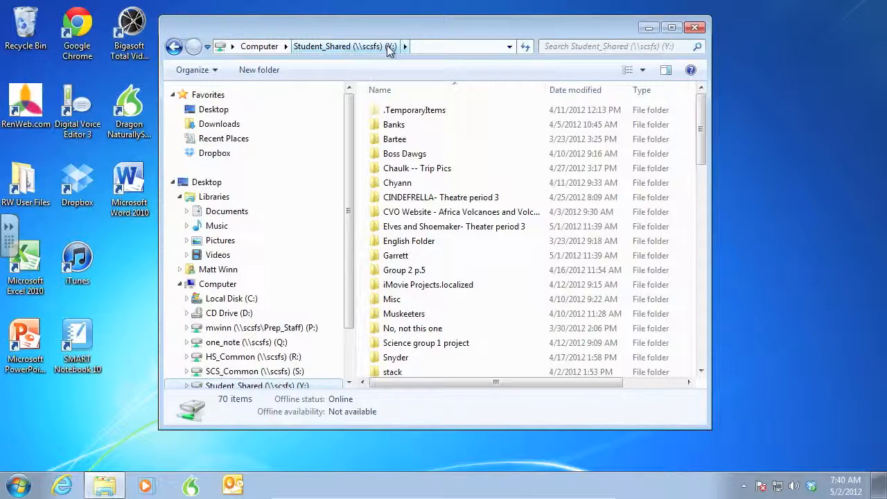
pyautogui.click(173, 50)
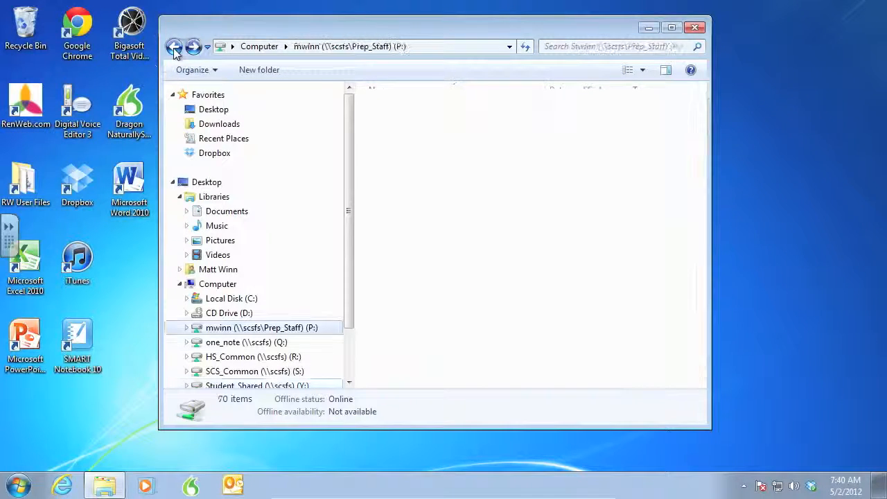
pyautogui.click(173, 48)
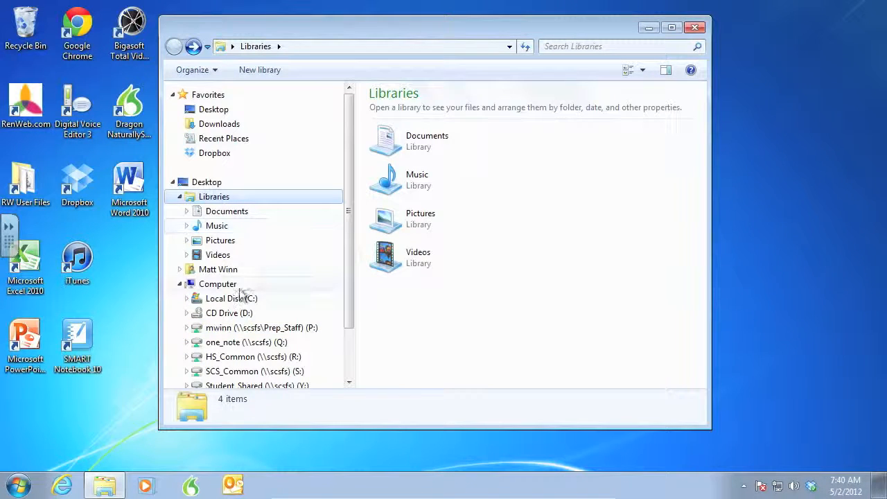
# - Open the Tech Training folder on the personal P: drive and return to Libraries
pyautogui.click(255, 330)
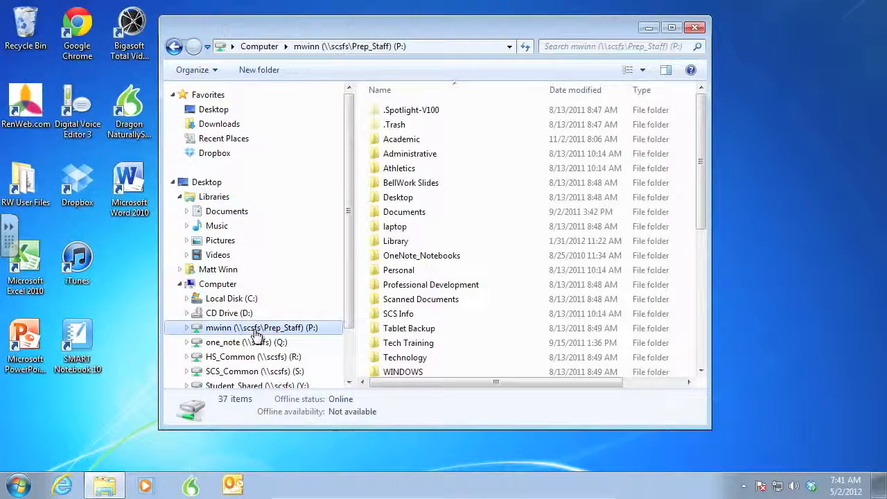
pyautogui.click(408, 344)
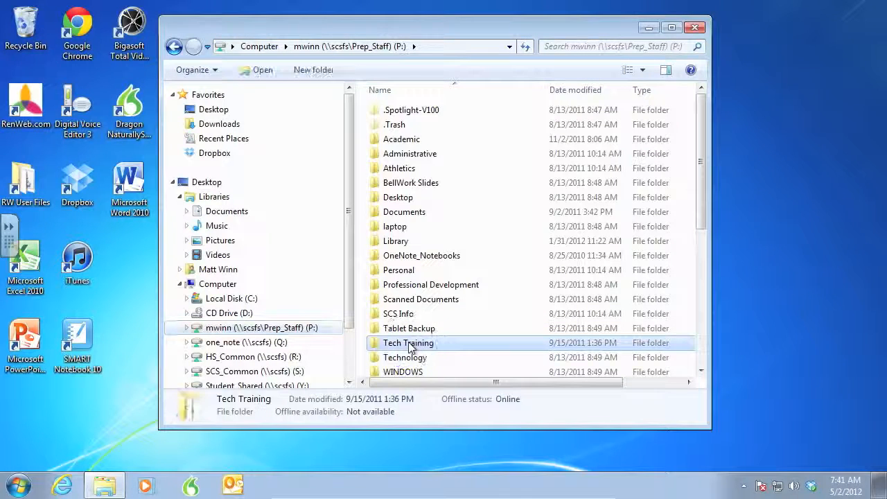
pyautogui.doubleClick(408, 343)
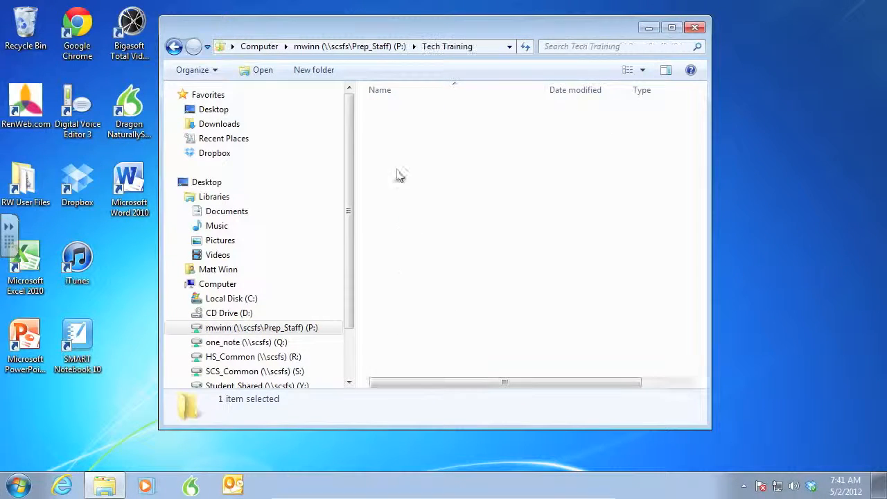
pyautogui.click(175, 47)
pyautogui.click(175, 47)
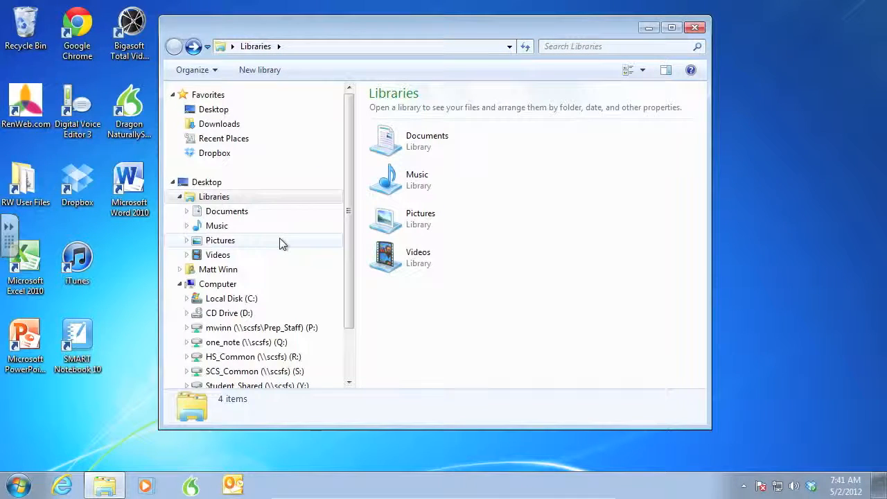
# - Open the Student_Shared (Y:) drive from the folder tree and return the tree to its beginning
pyautogui.scroll(-1, 348, 256)
pyautogui.click(288, 352)
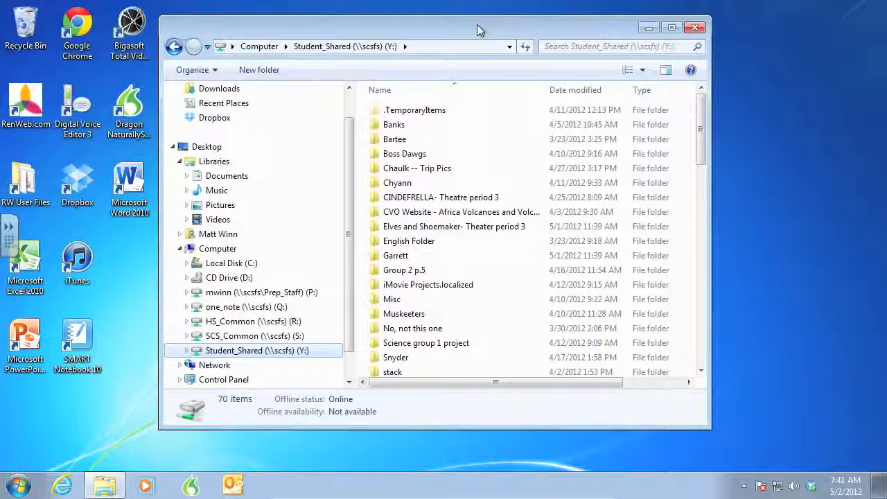
pyautogui.click(349, 136)
pyautogui.moveTo(349, 136); pyautogui.dragTo(346, 129)
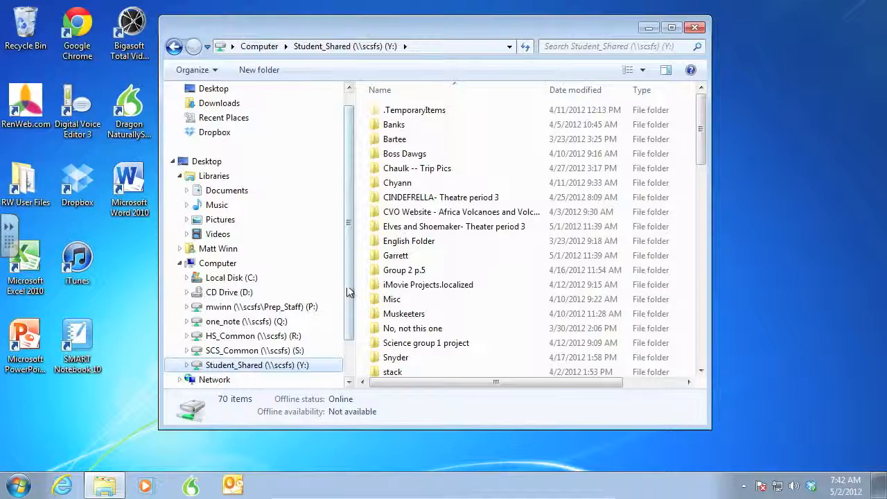
pyautogui.moveTo(349, 287); pyautogui.dragTo(349, 273)
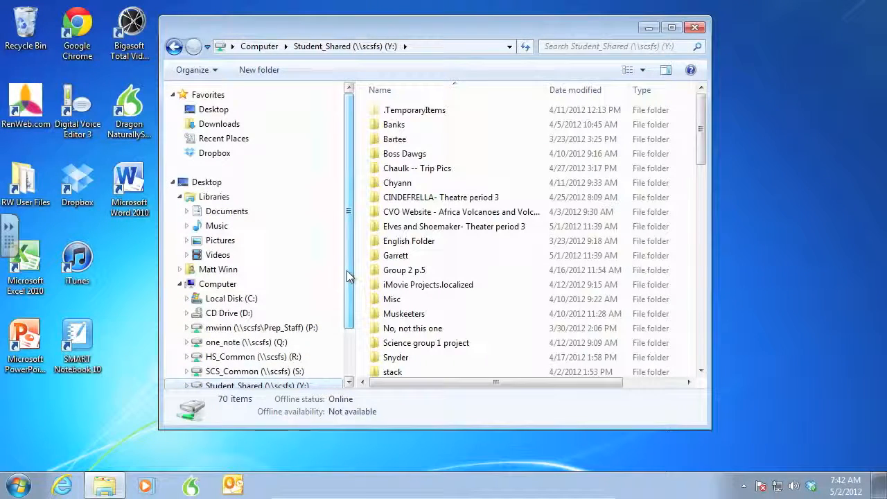